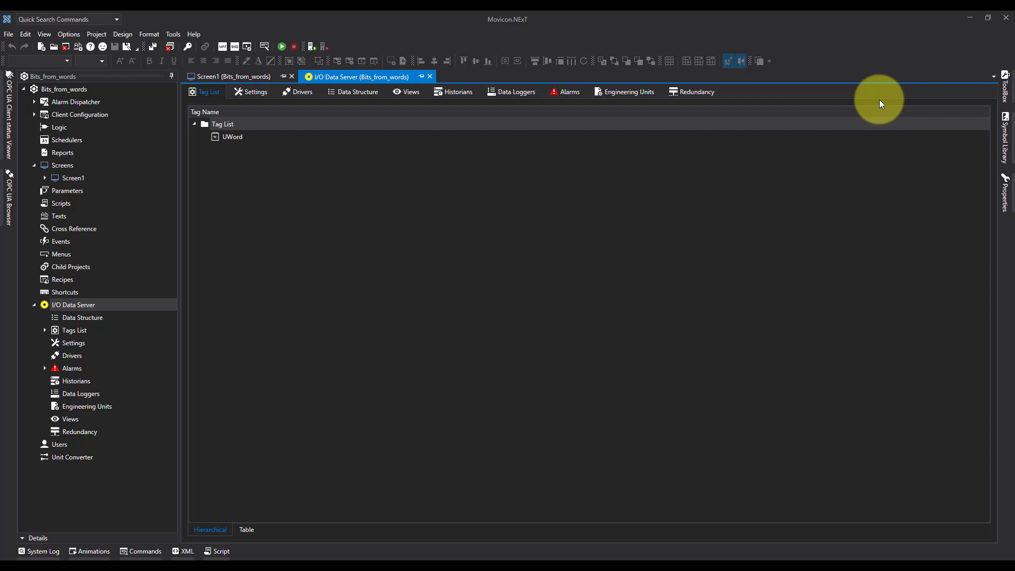
Select the UWord tag and show its properties, confirming it is a UInt16 variable
left_click(226, 139)
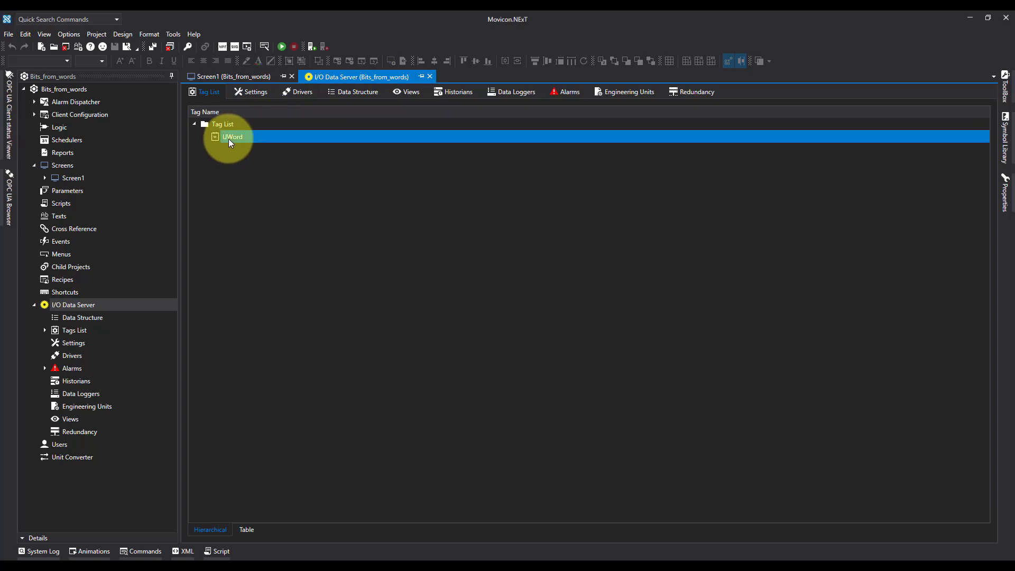
left_click(1005, 190)
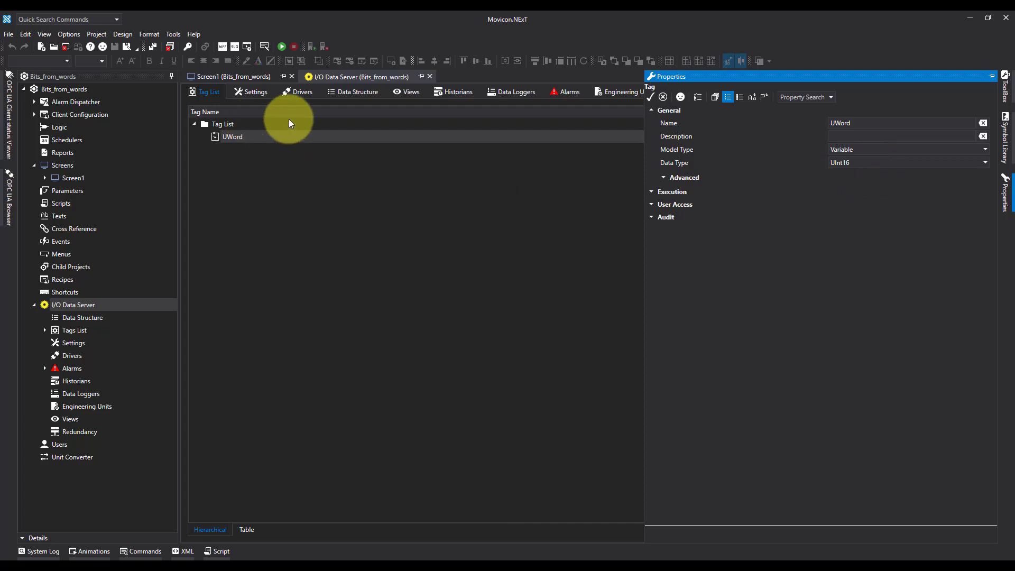
Switch to the Screen1 design and select the first #0 display box in the left column
left_click(258, 77)
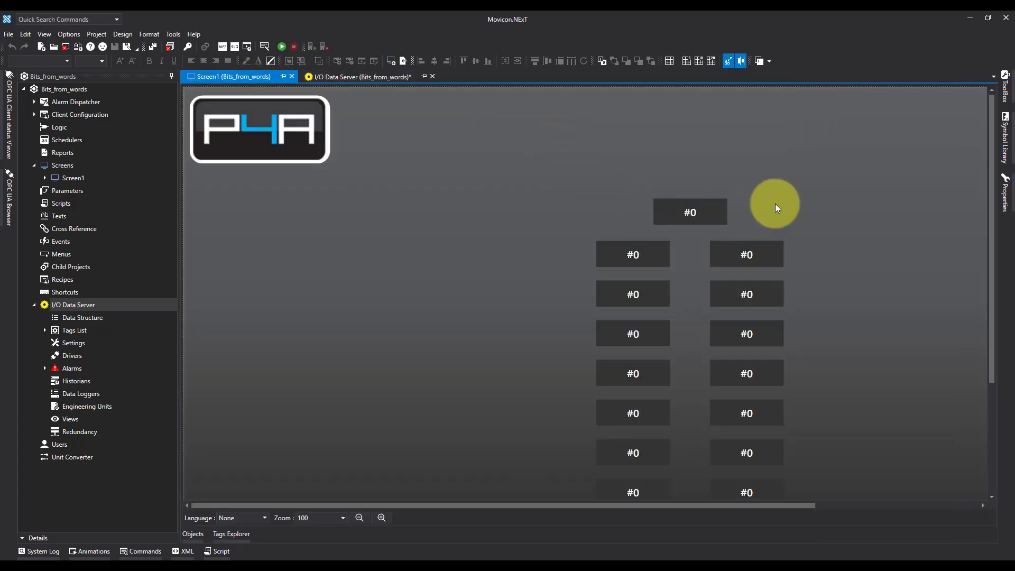
left_click_drag(627, 506, 690, 505)
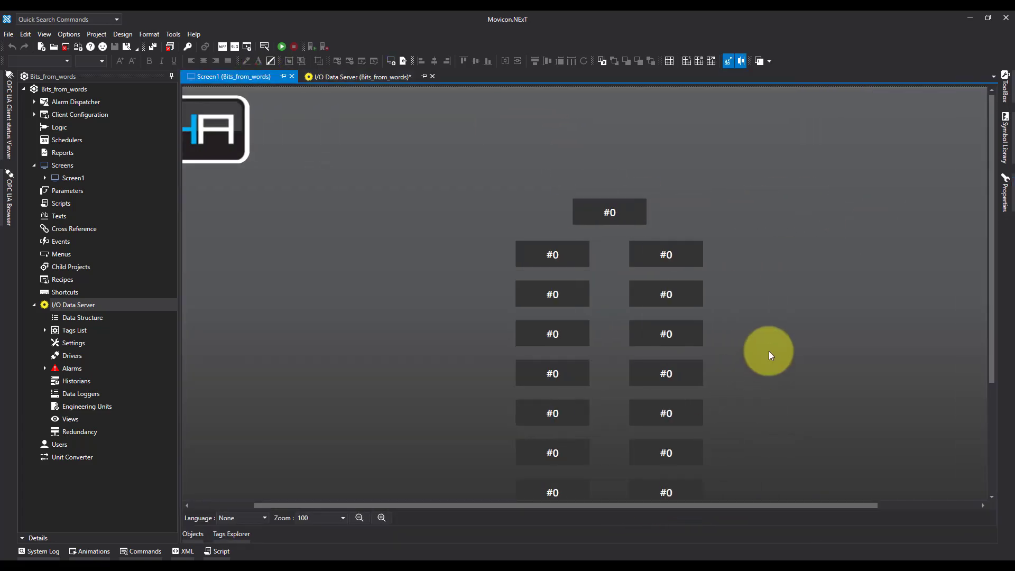
scroll(768, 352, "down", 1)
scroll(768, 351, "down", 1)
scroll(768, 351, "down", 1)
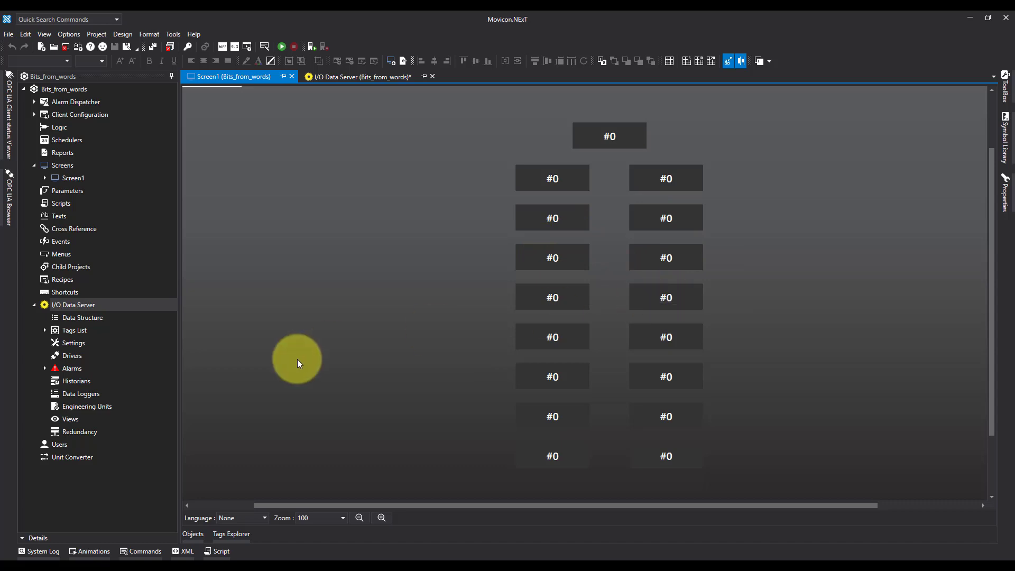
left_click(567, 184)
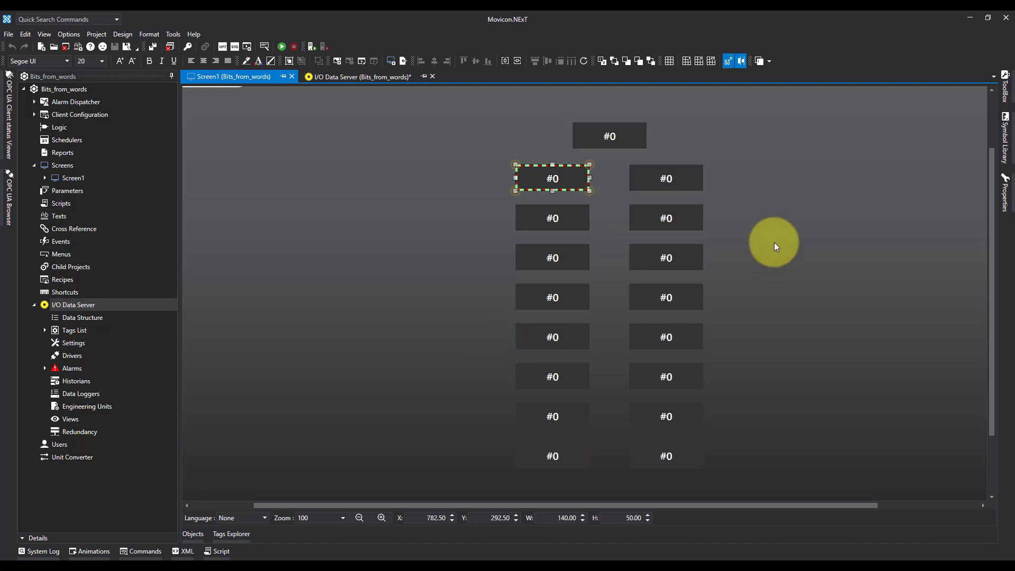
Pin the box's Properties and enter .0 as its Tag > Advanced Expression
left_click(1005, 195)
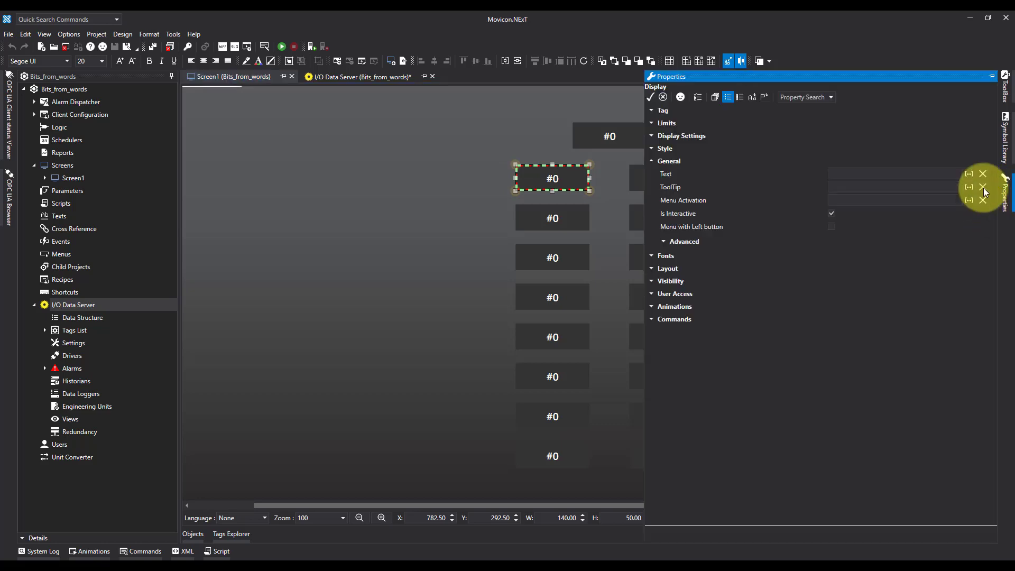
left_click(992, 75)
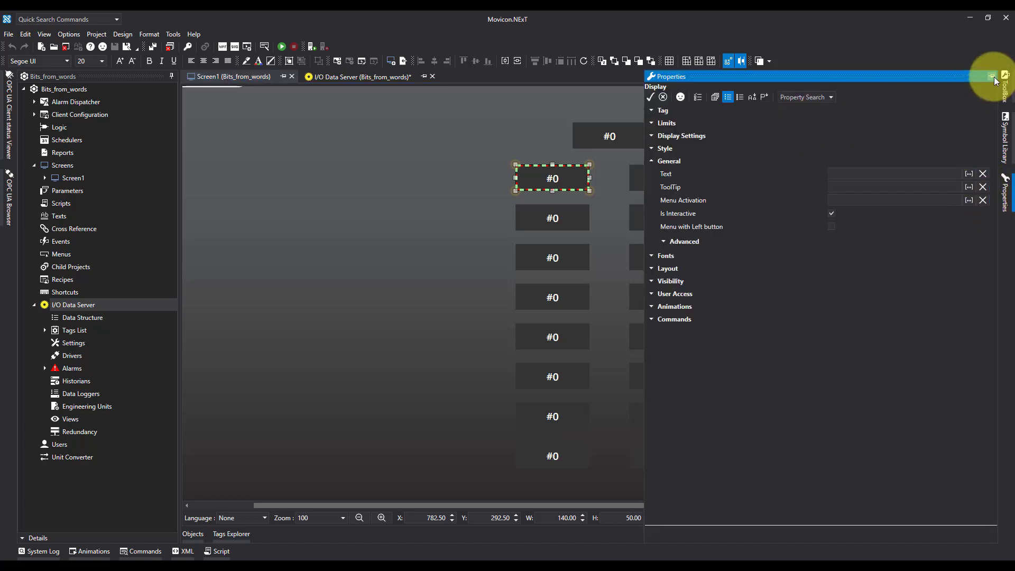
left_click(656, 111)
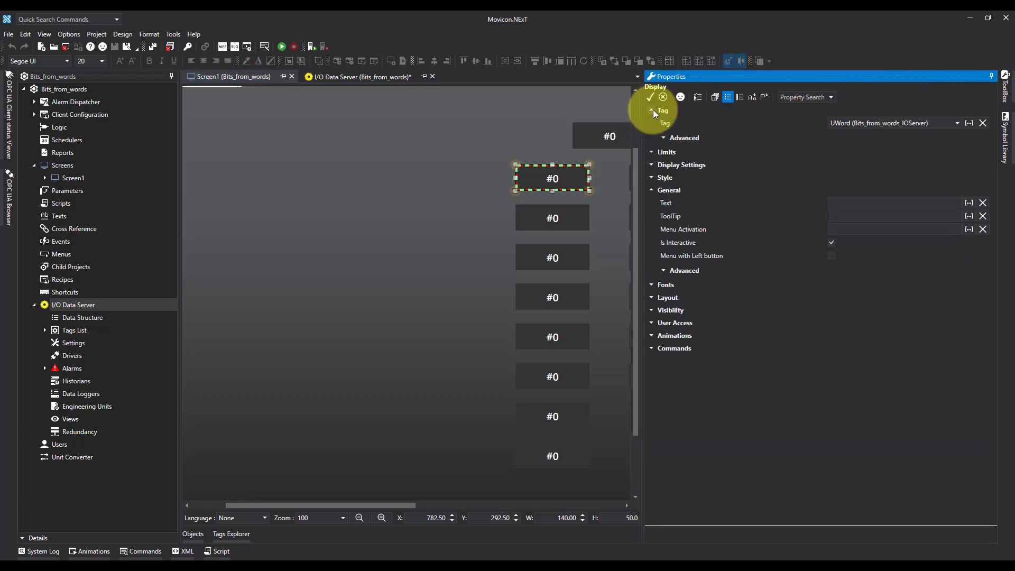
left_click(663, 137)
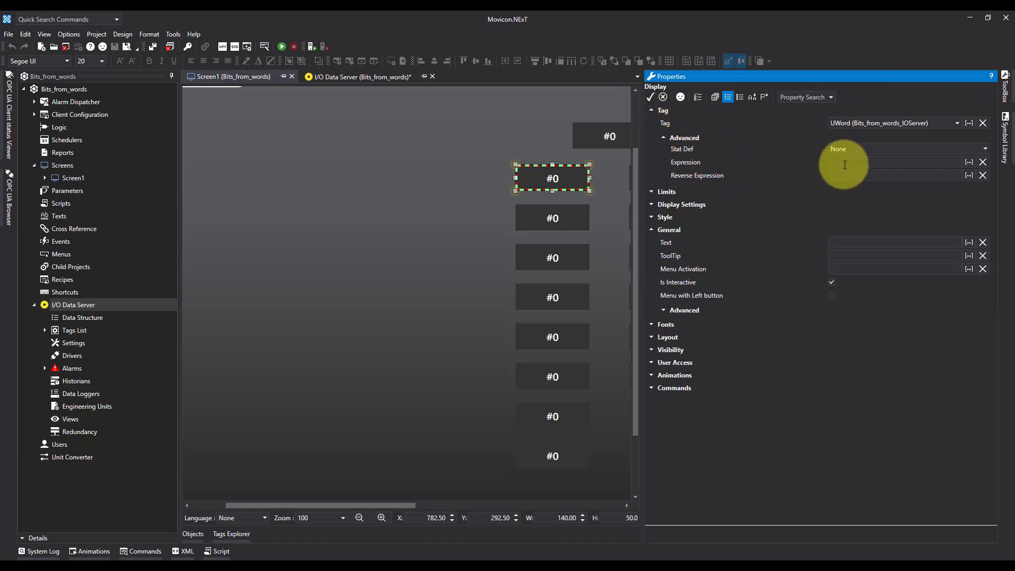
left_click(844, 163)
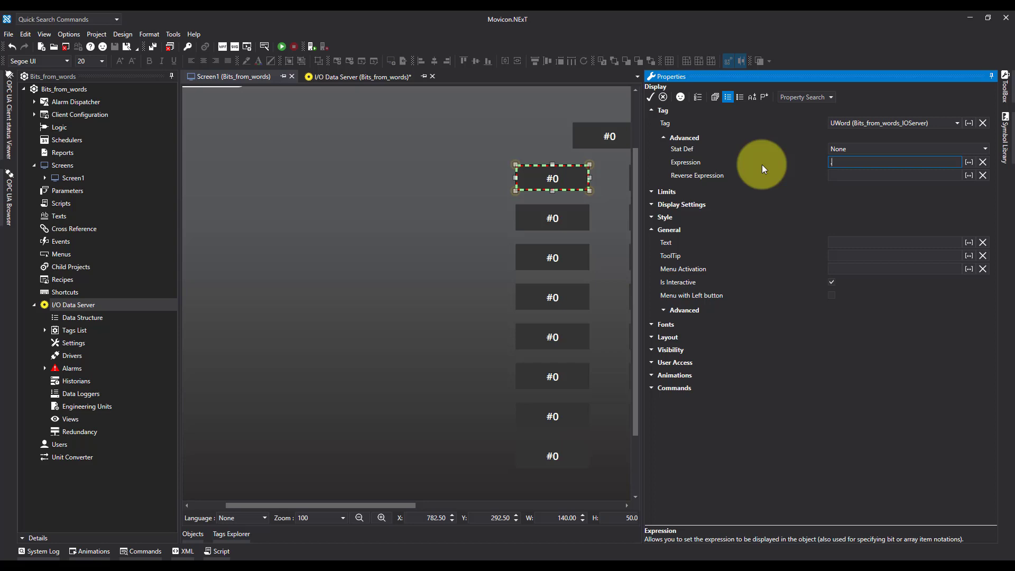
type(".0")
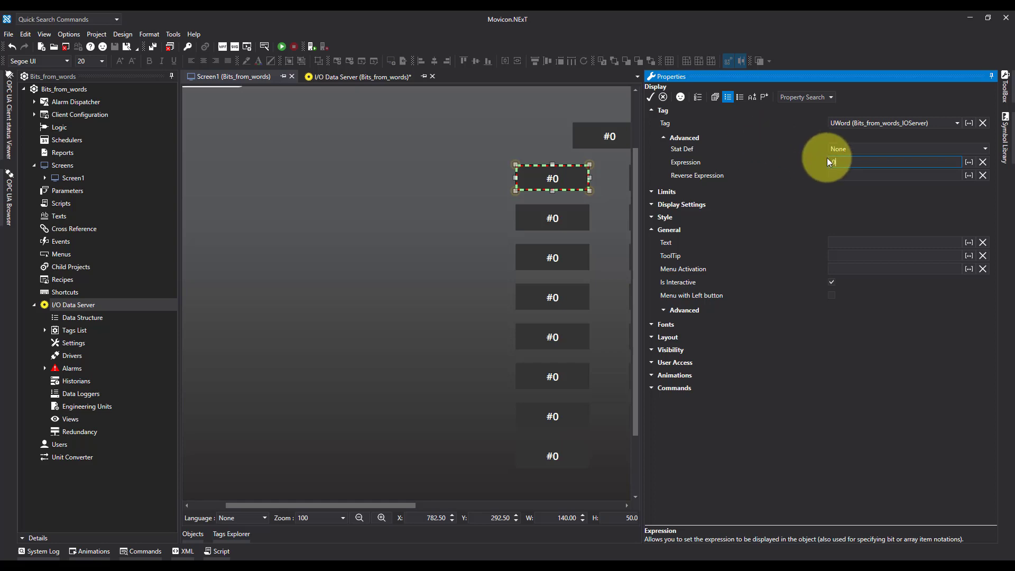
Give the next five left-column display boxes the expressions .1, .2, .3, .4 and .5
left_click(571, 217)
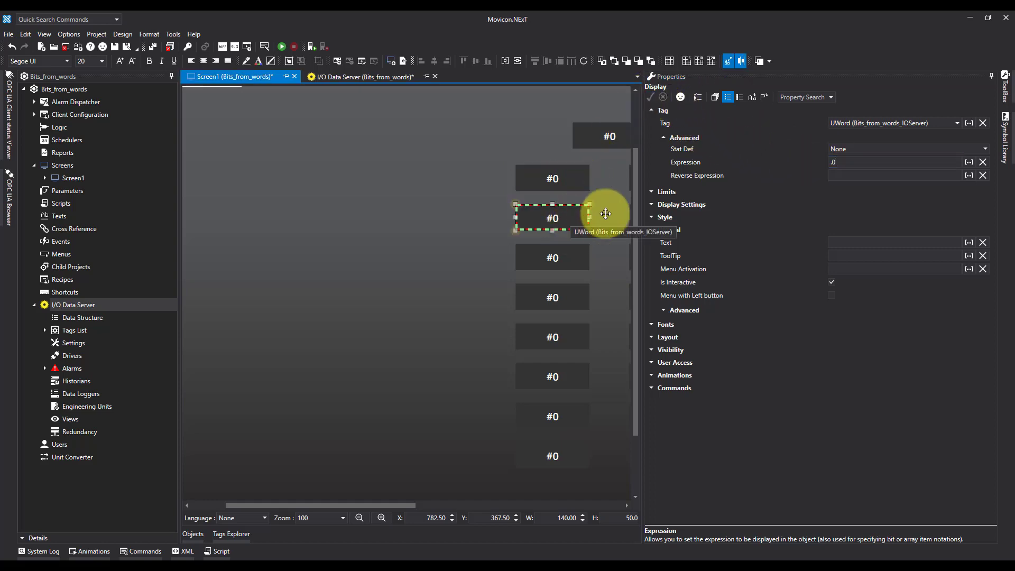
left_click(847, 162)
type(".1")
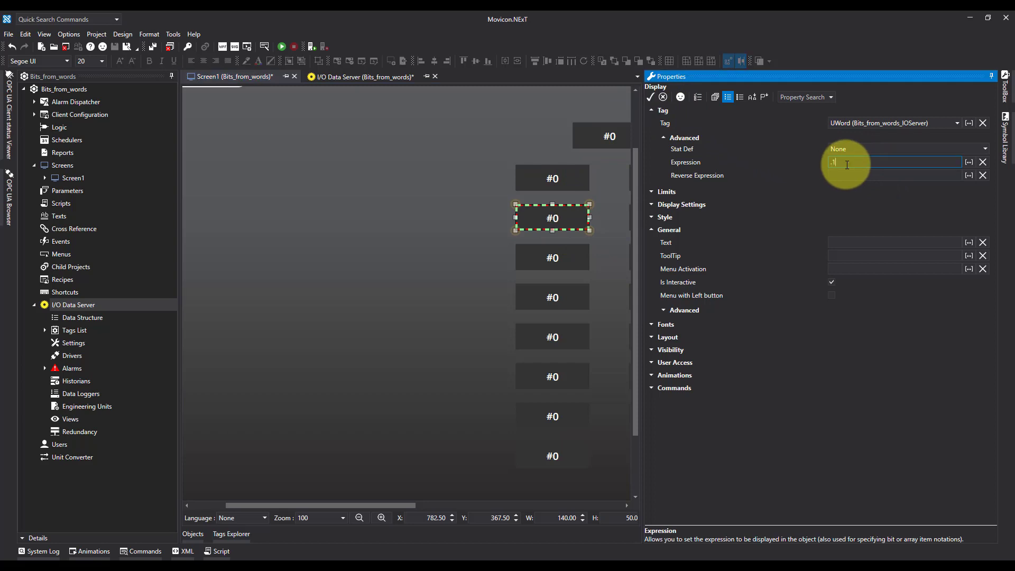
left_click(587, 251)
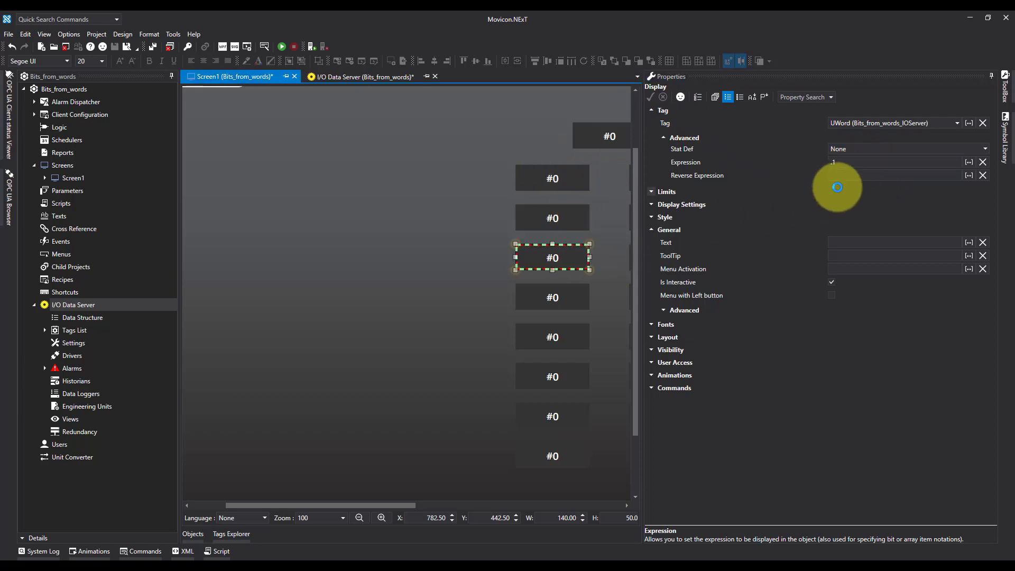
left_click(856, 167)
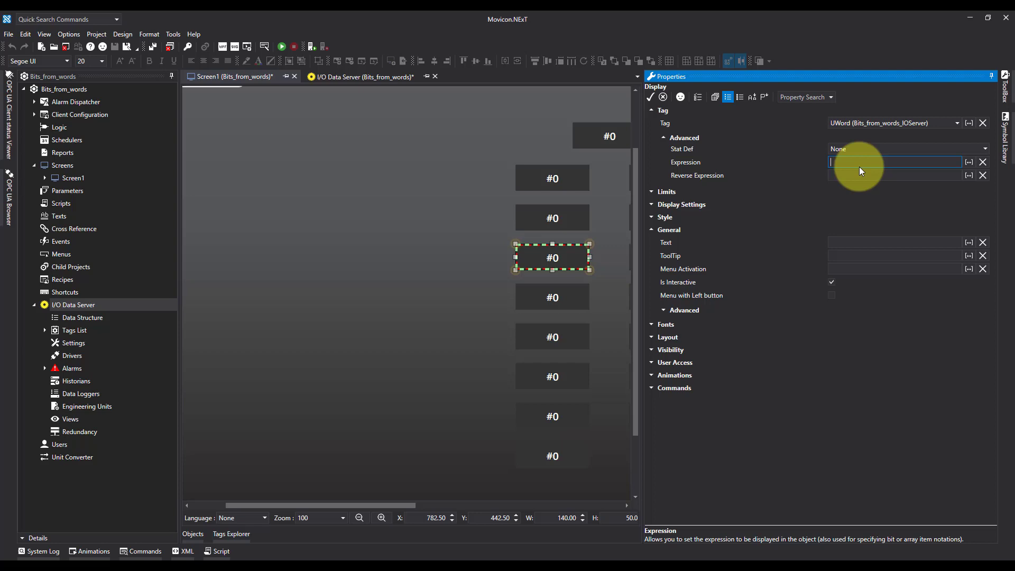
type(".2")
left_click(567, 297)
left_click(853, 162)
left_click(566, 337)
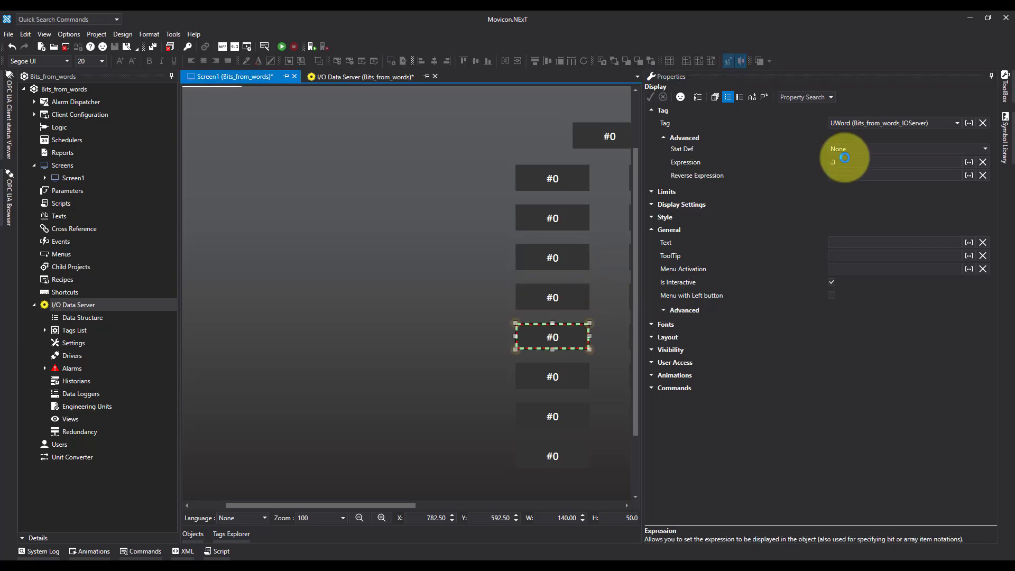
left_click(845, 162)
left_click(566, 377)
left_click(842, 162)
type(".5")
key("Return")
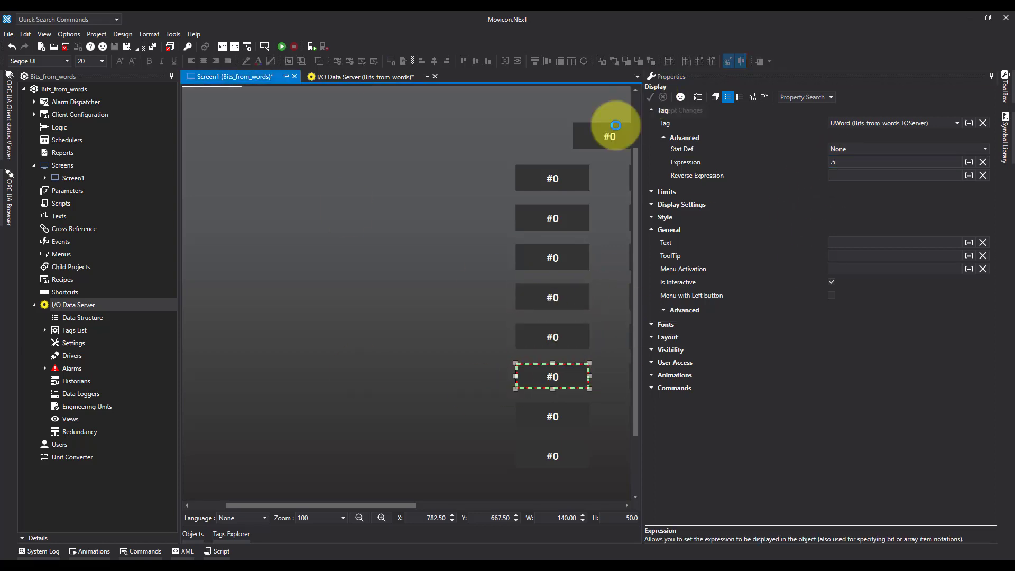
Run Bits_from_words in runtime, saving the project when prompted
left_click(282, 46)
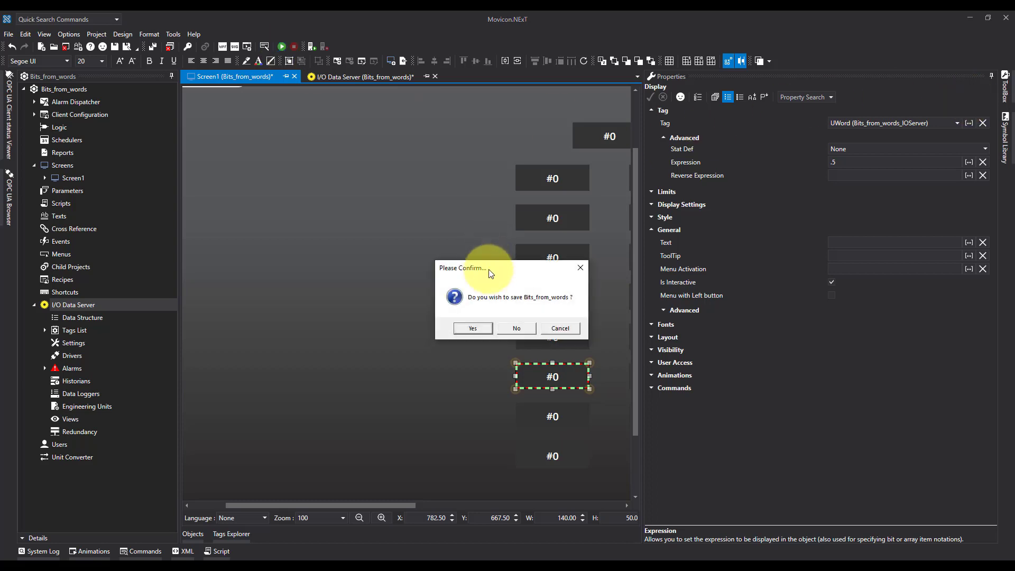
left_click(468, 329)
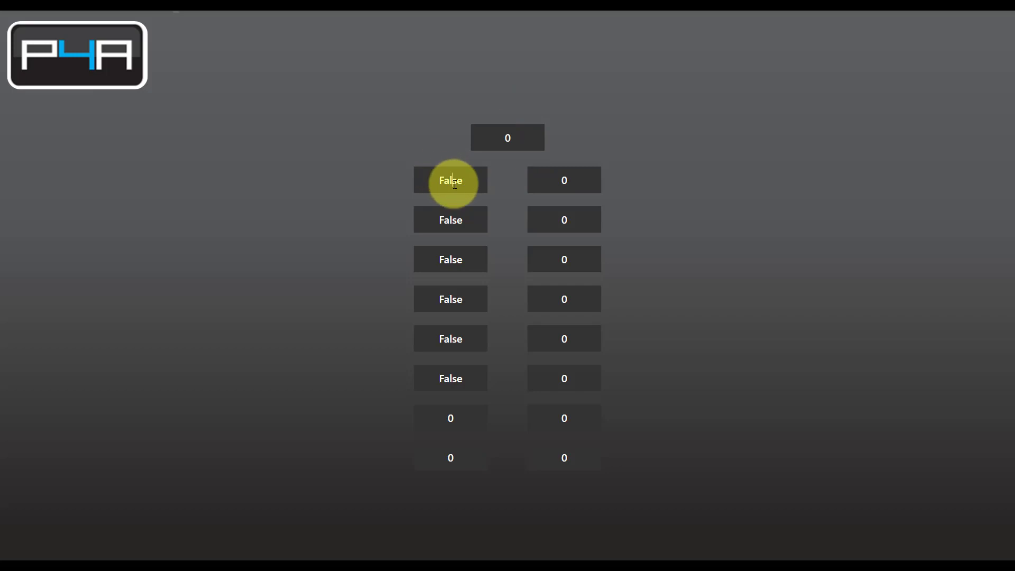
type("True")
key("Return")
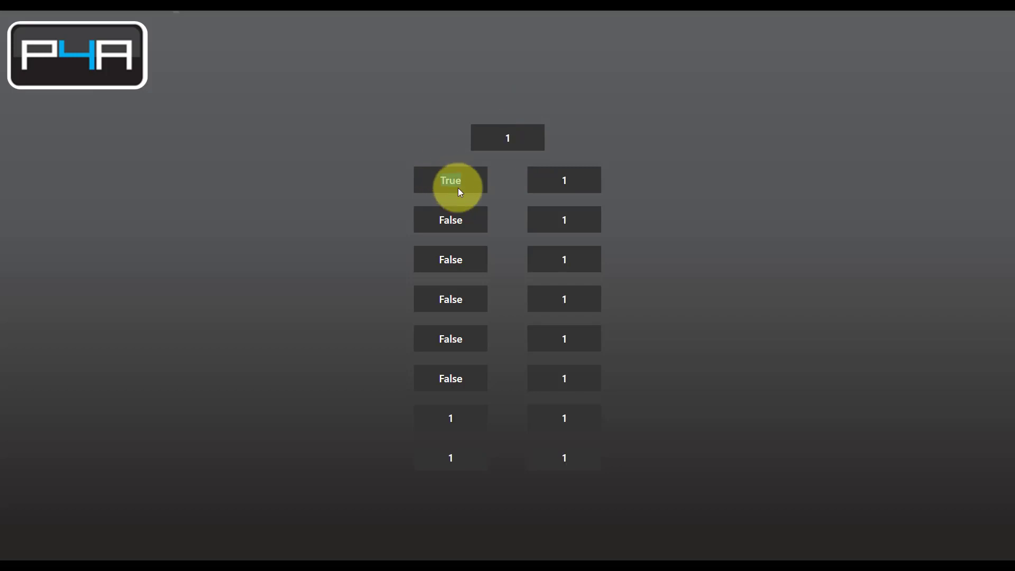
double_click(460, 223)
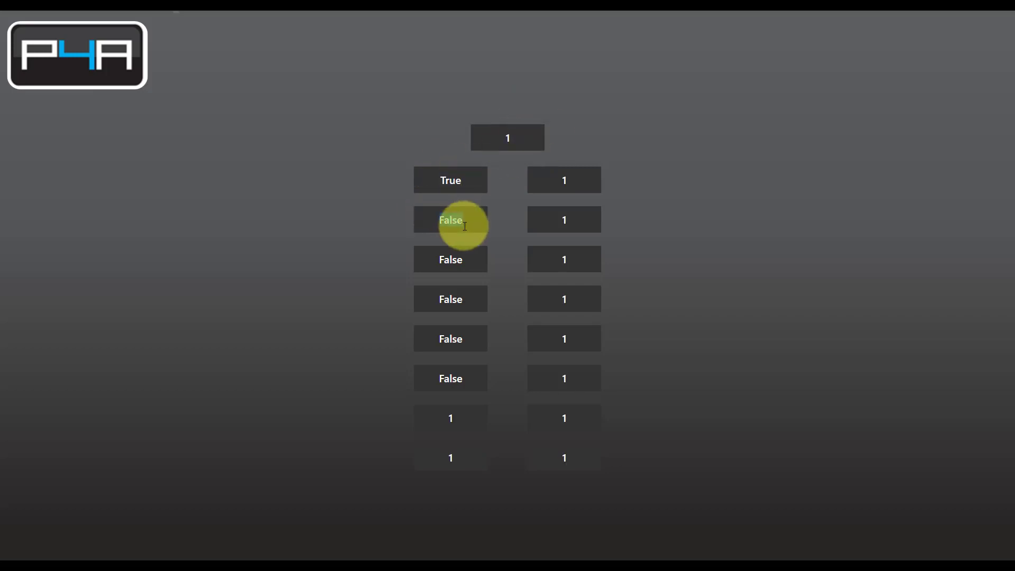
type("1")
key("Return")
double_click(462, 255)
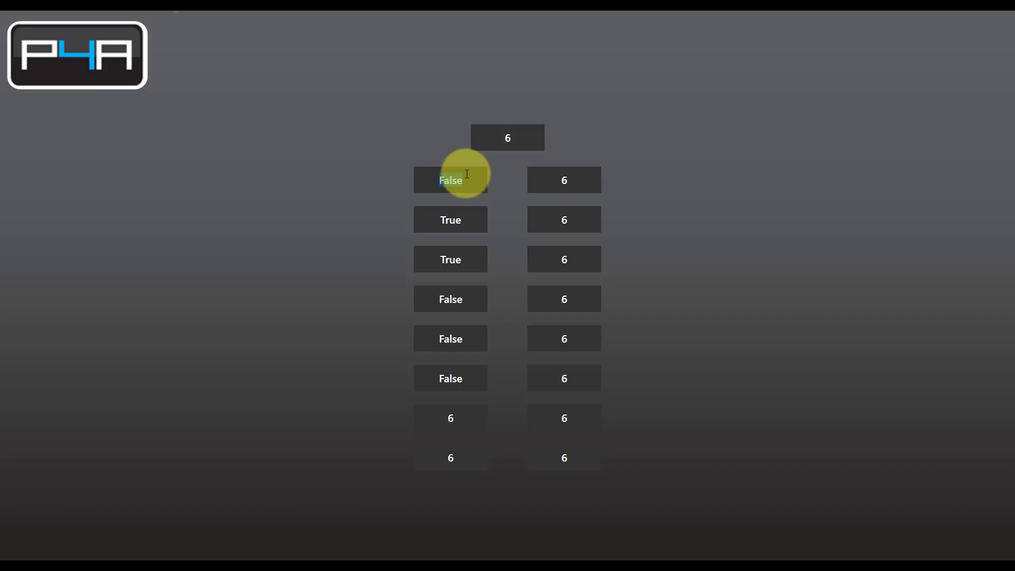
double_click(463, 219)
type("0")
key("Return")
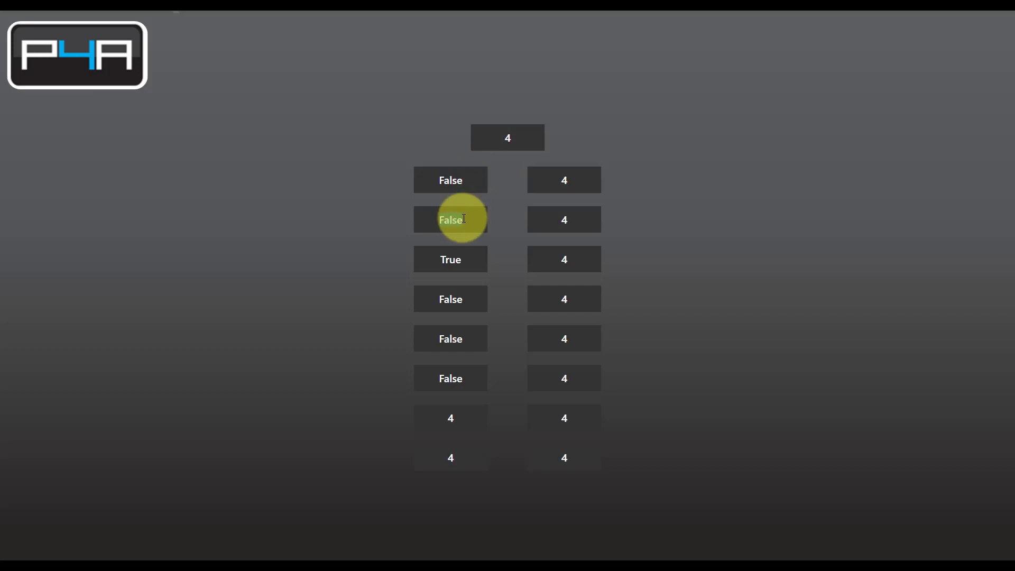
double_click(467, 217)
double_click(459, 261)
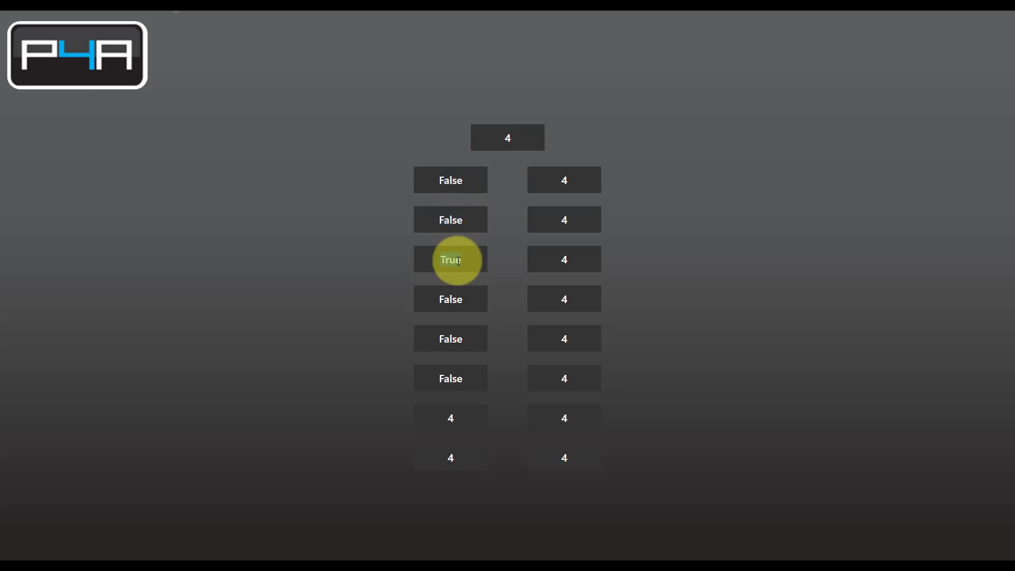
type("0")
key("Return")
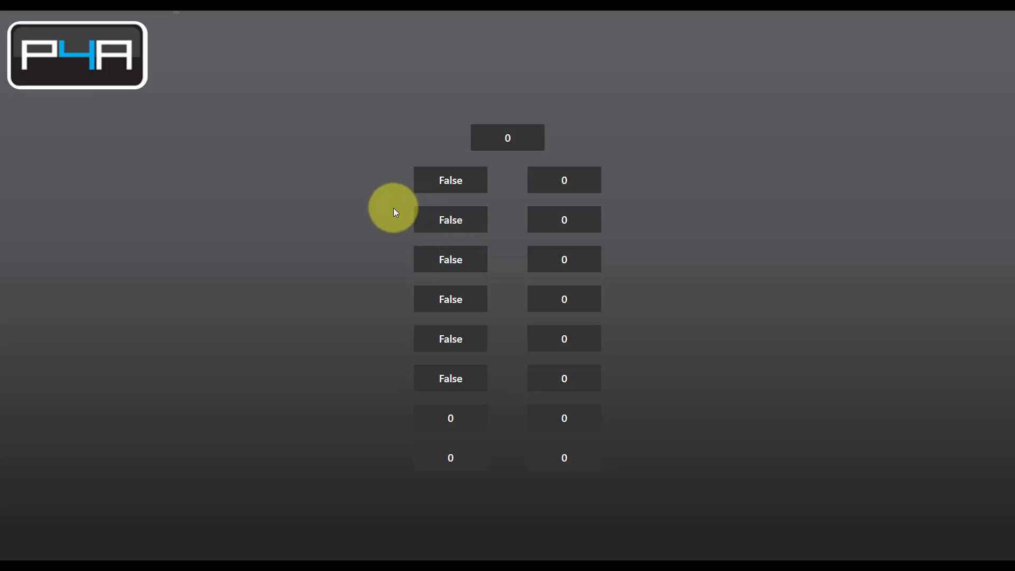